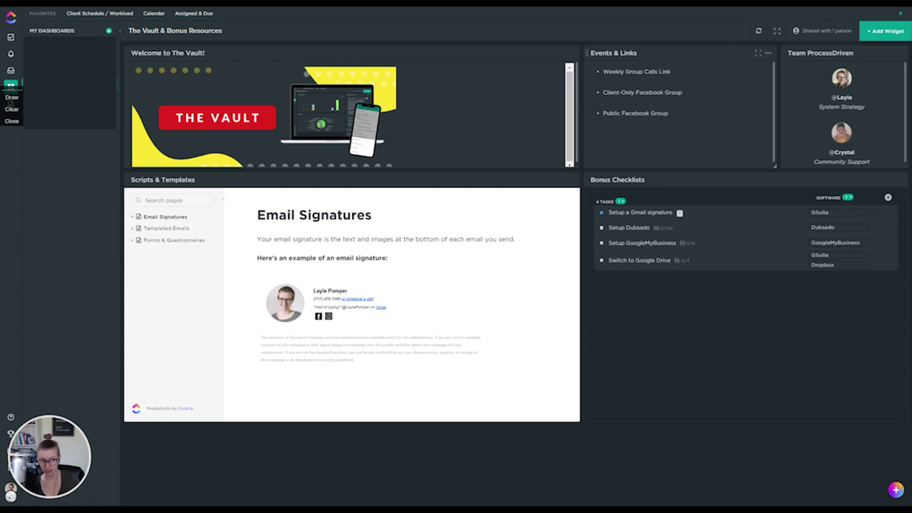
# Drag the Scripts & Templates and Bonus Checklists widgets taller, extending them down the dashboard.
pyautogui.click(11, 121)
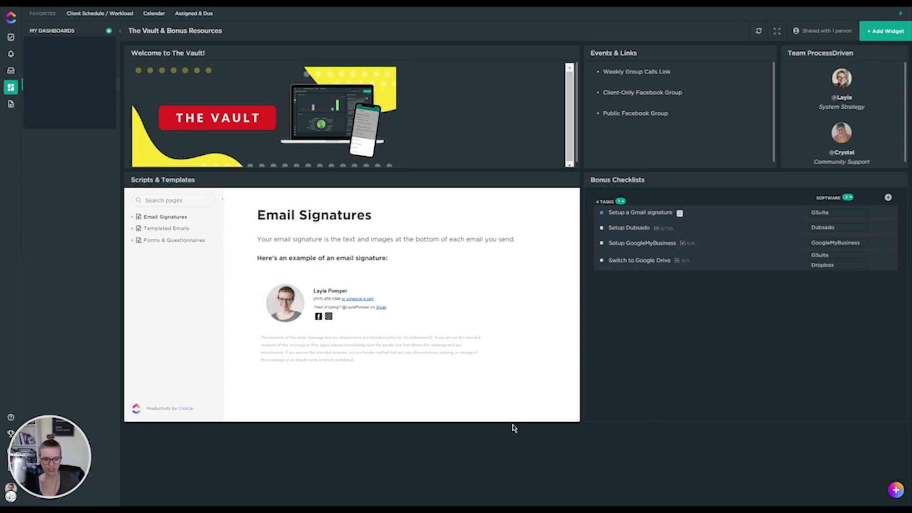
pyautogui.moveTo(509, 421); pyautogui.dragTo(515, 483)
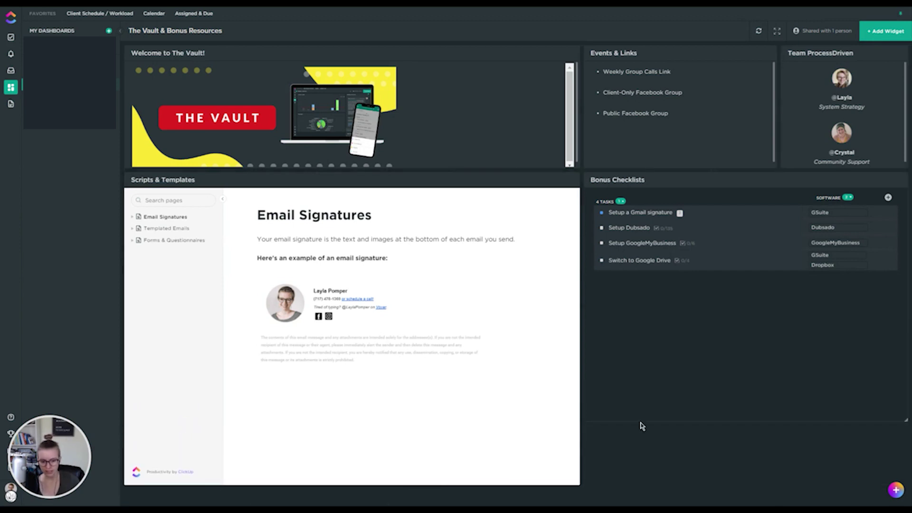
pyautogui.moveTo(641, 426); pyautogui.dragTo(648, 477)
# Restore the Vault banner image after accidentally deleting it, cancelling the stray /attach command.
pyautogui.moveTo(401, 92); pyautogui.dragTo(462, 111)
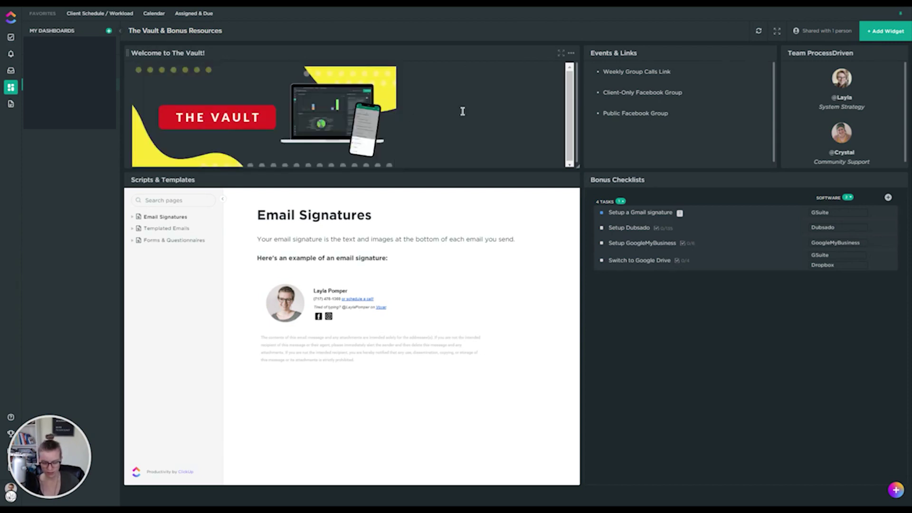
pyautogui.write('/attach')
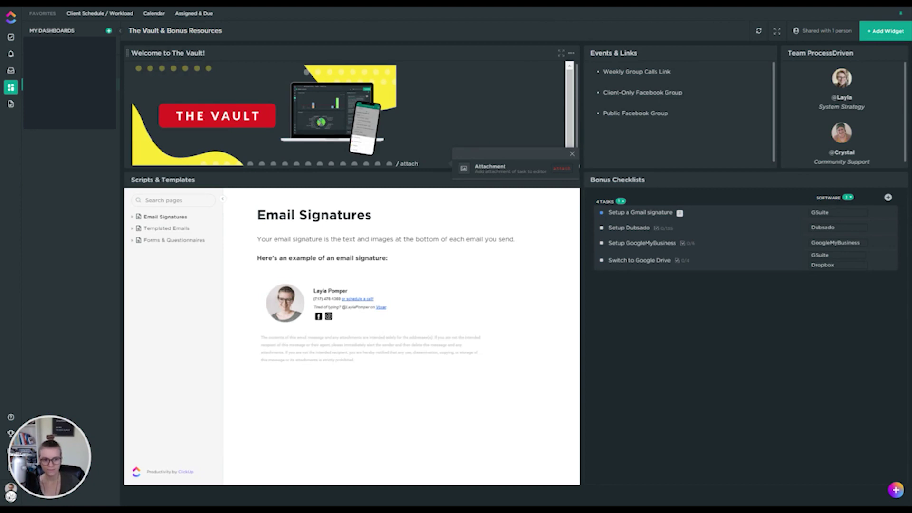
pyautogui.press('BackSpace')
pyautogui.press('BackSpace')
pyautogui.press('BackSpace')
pyautogui.press('BackSpace')
pyautogui.press('BackSpace')
pyautogui.press('BackSpace')
pyautogui.press('BackSpace')
pyautogui.press('BackSpace')
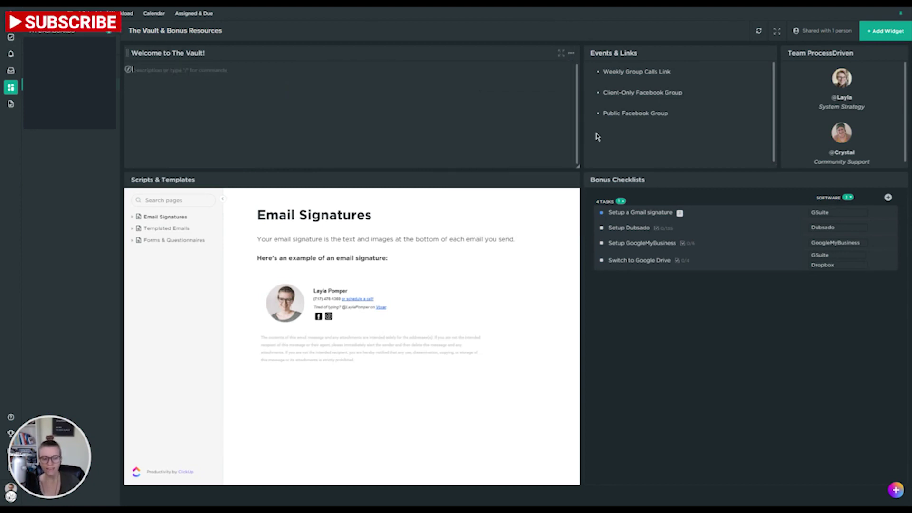
pyautogui.hotkey('ctrl', 'z')
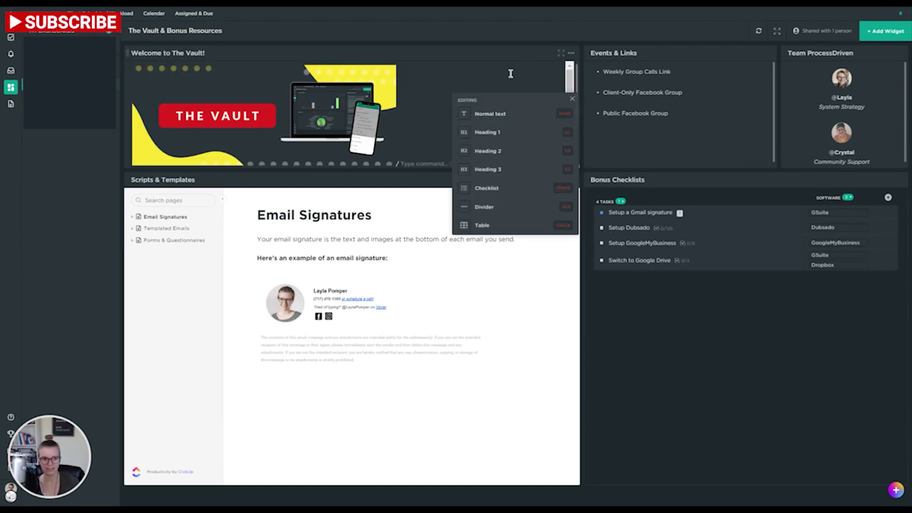
pyautogui.press('Escape')
# Review the Events & Links items and Scripts & Templates title, then bring up + Add Widget.
pyautogui.moveTo(685, 139); pyautogui.dragTo(594, 59)
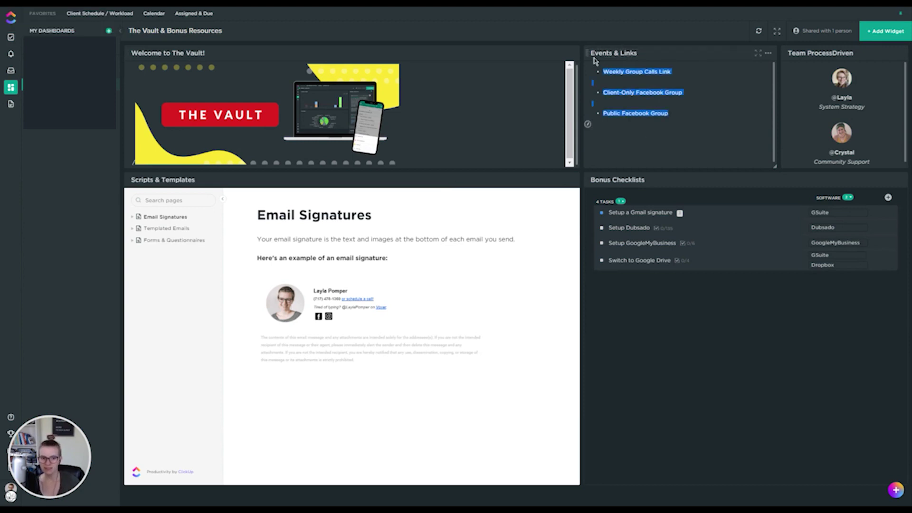
pyautogui.click(607, 110)
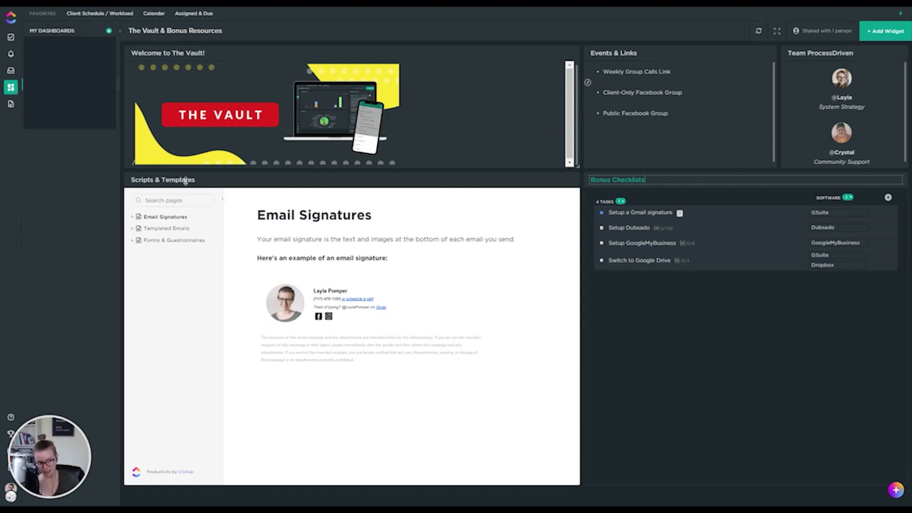
pyautogui.click(162, 179)
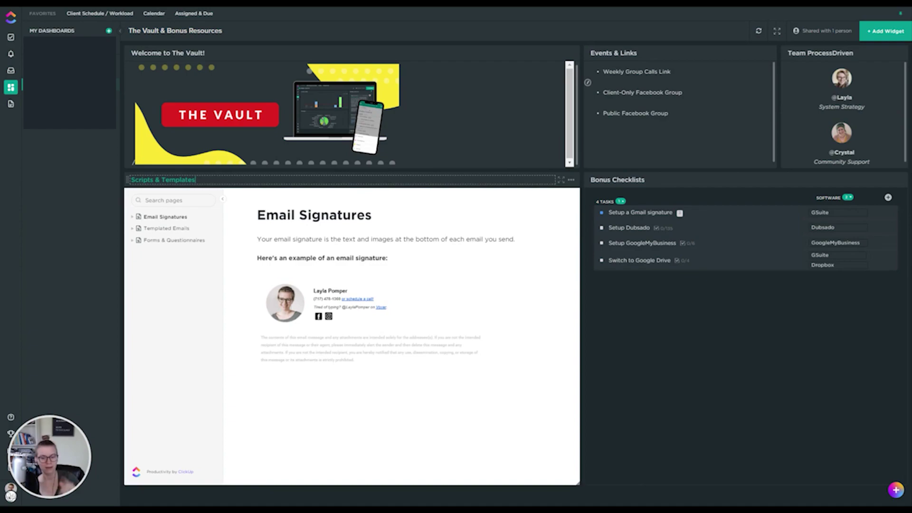
pyautogui.click(886, 33)
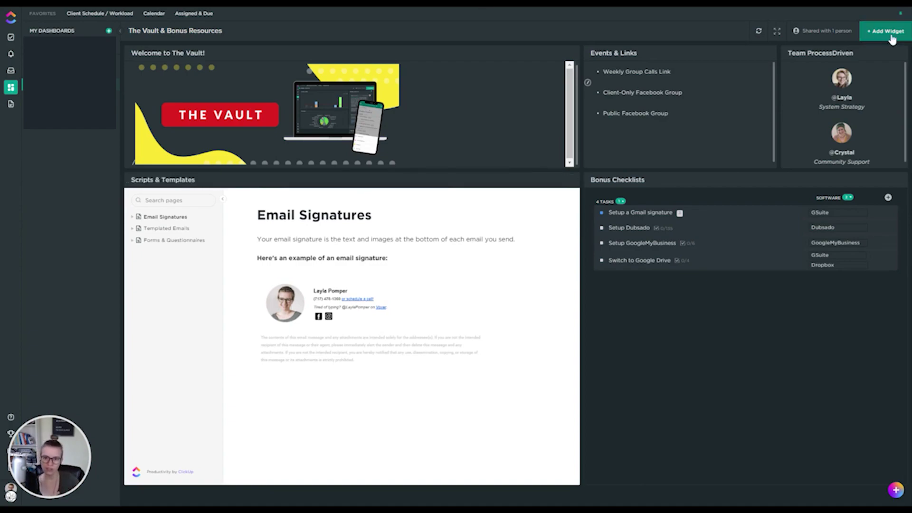
# Browse the Sprints, Statuses, Tags, Assignees, Priorities, Tables and Embed widgets, then close the gallery.
pyautogui.click(316, 90)
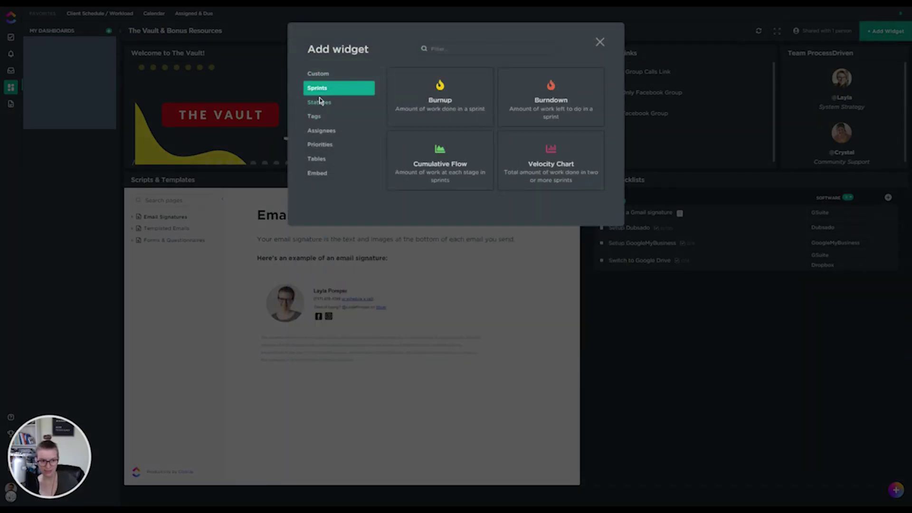
pyautogui.click(317, 103)
pyautogui.click(315, 117)
pyautogui.click(319, 131)
pyautogui.click(318, 145)
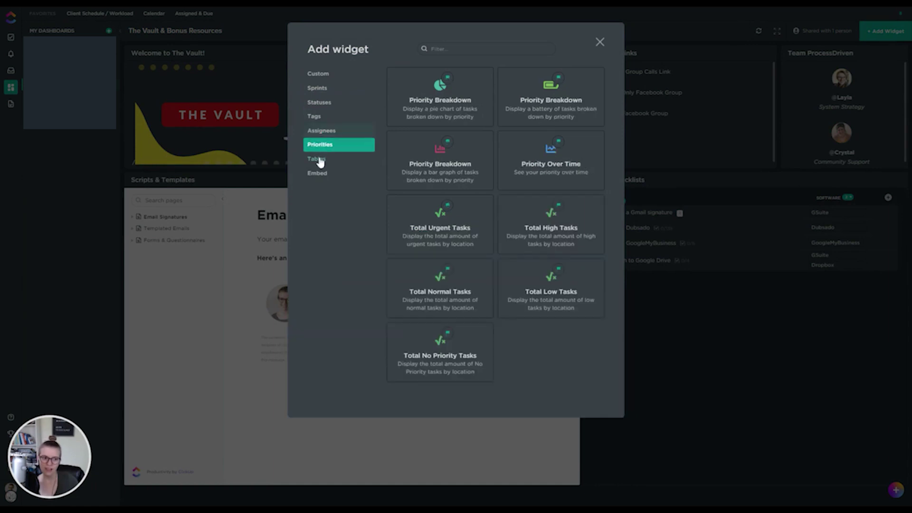
pyautogui.click(318, 159)
pyautogui.click(323, 177)
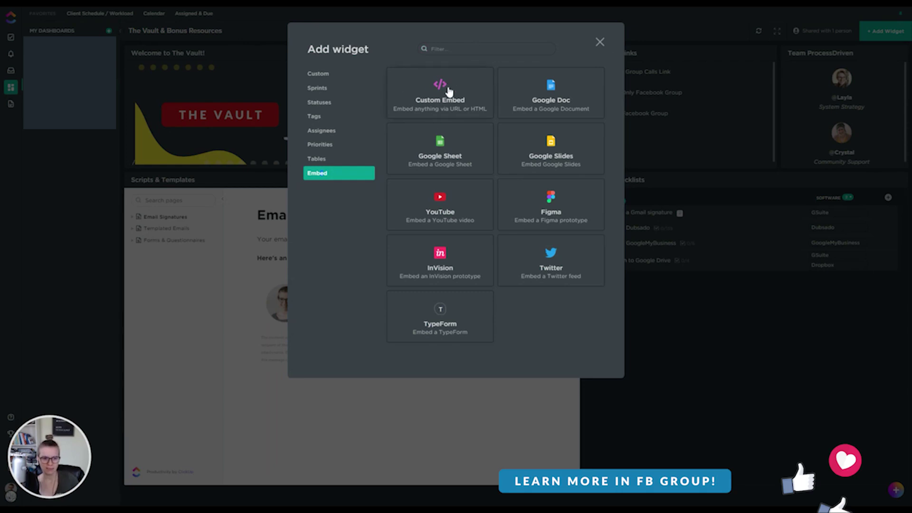
pyautogui.click(599, 43)
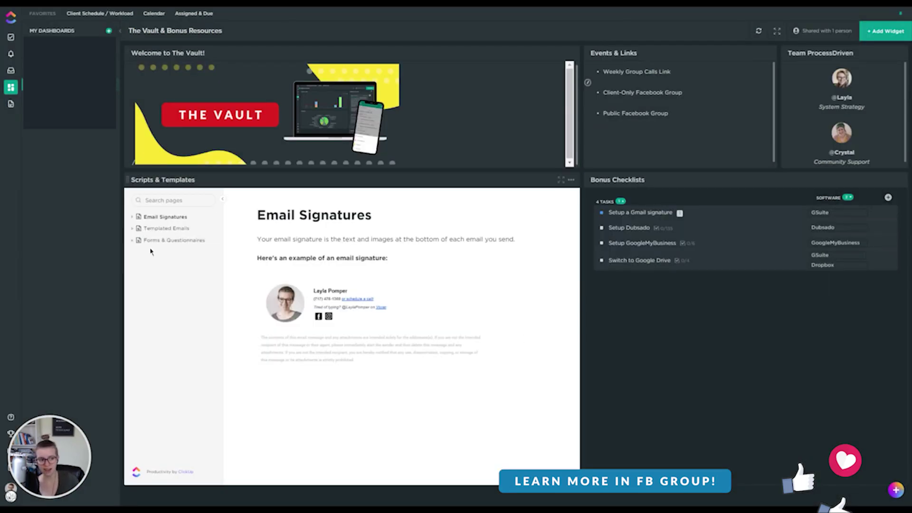
pyautogui.click(133, 228)
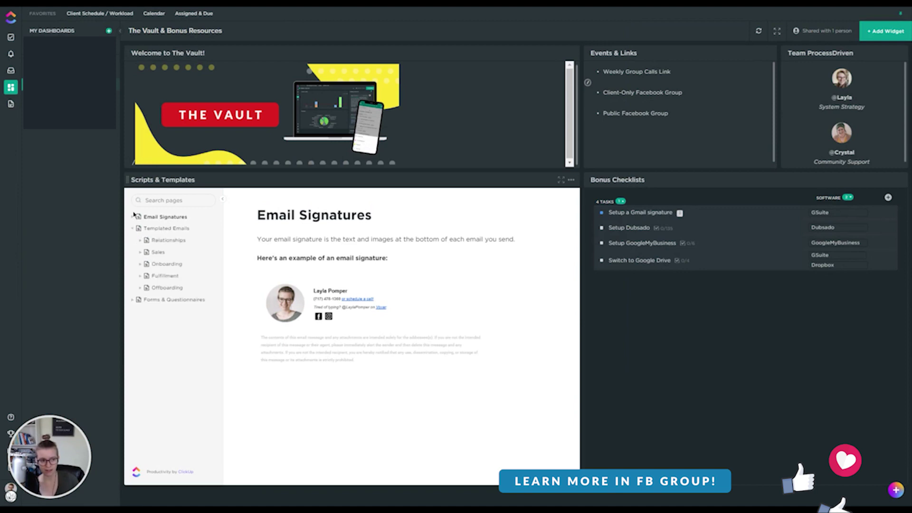
pyautogui.click(133, 300)
pyautogui.click(140, 265)
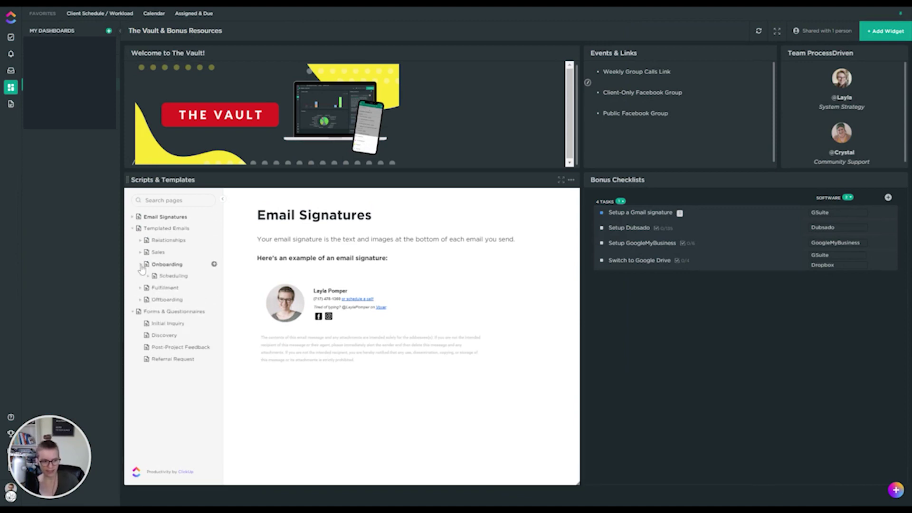
pyautogui.click(141, 264)
pyautogui.click(140, 252)
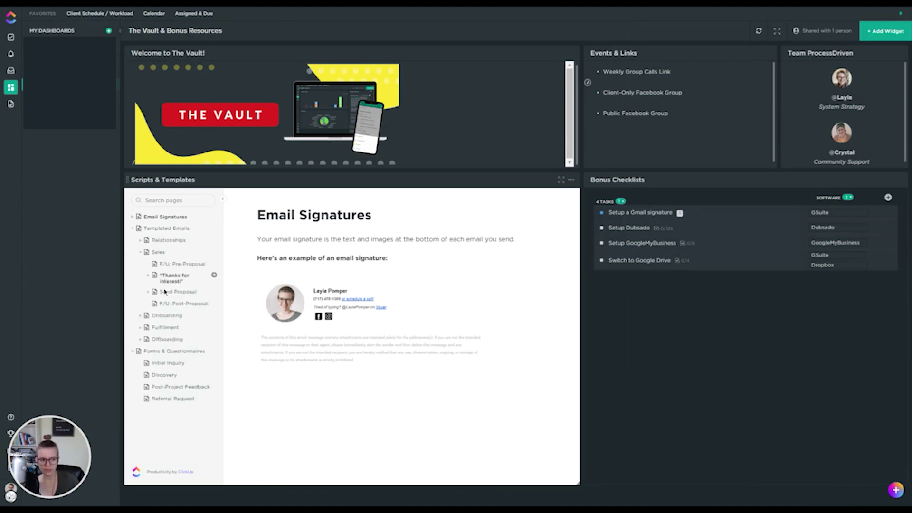
pyautogui.click(140, 252)
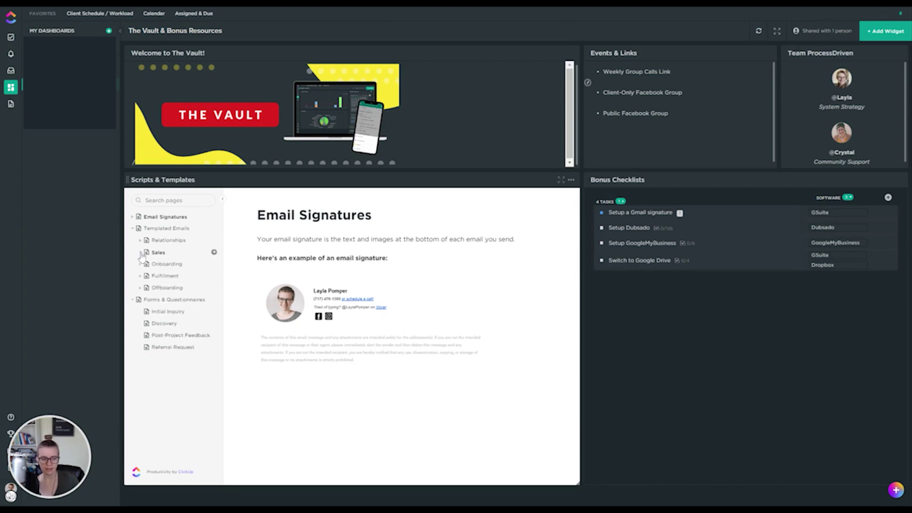
pyautogui.click(133, 228)
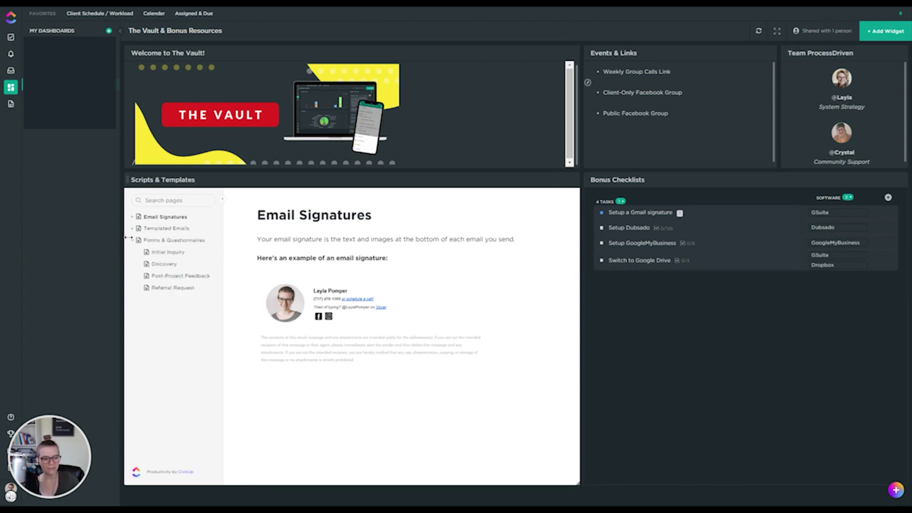
pyautogui.click(133, 240)
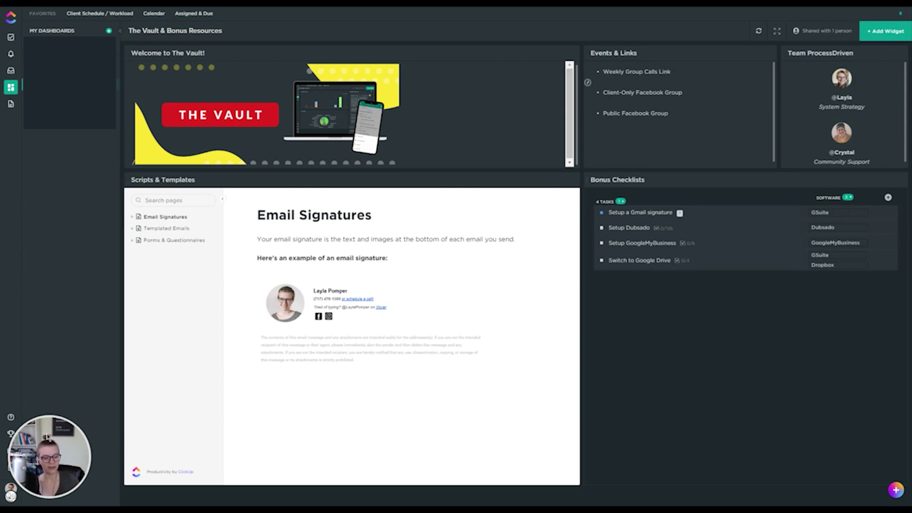
pyautogui.moveTo(311, 220); pyautogui.dragTo(814, 374)
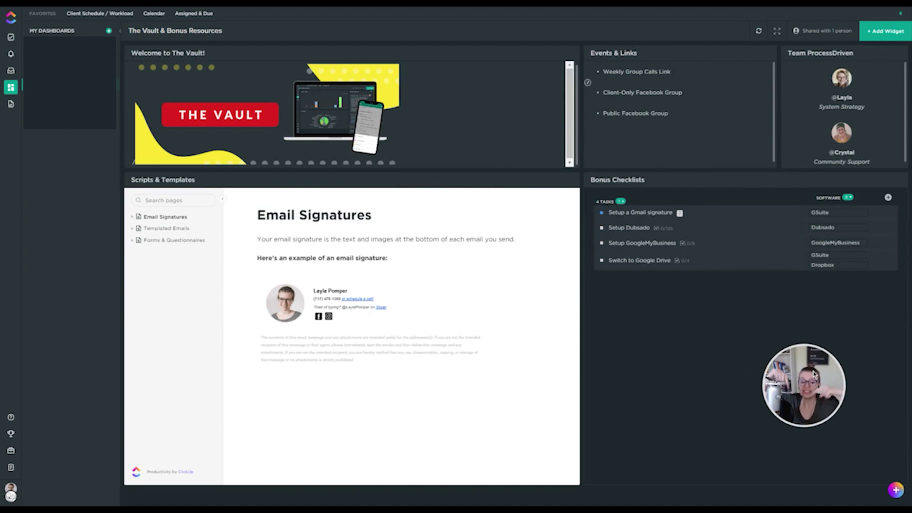